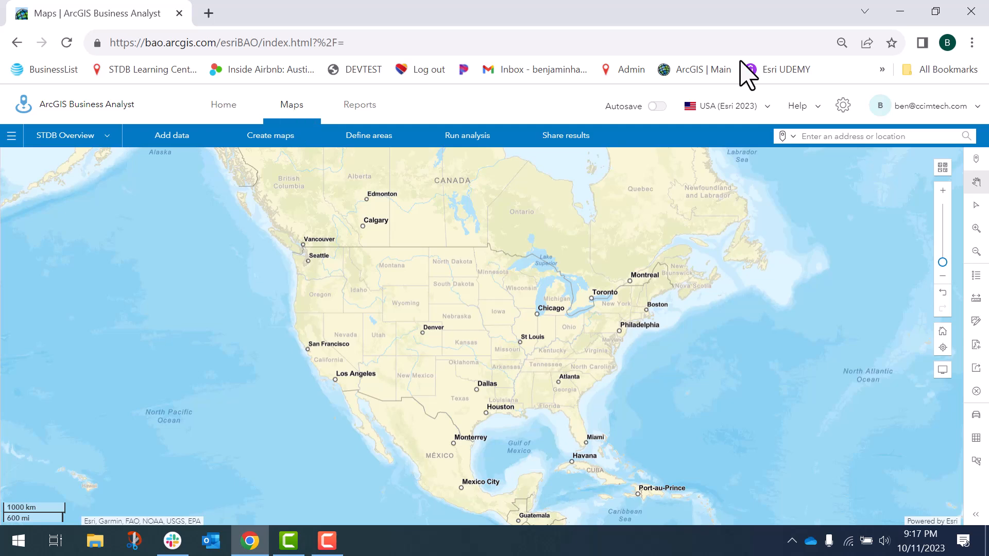
Import the Excel file Chicago Office Locations - Suitability Analysis from the Desktop folder
left_click(177, 143)
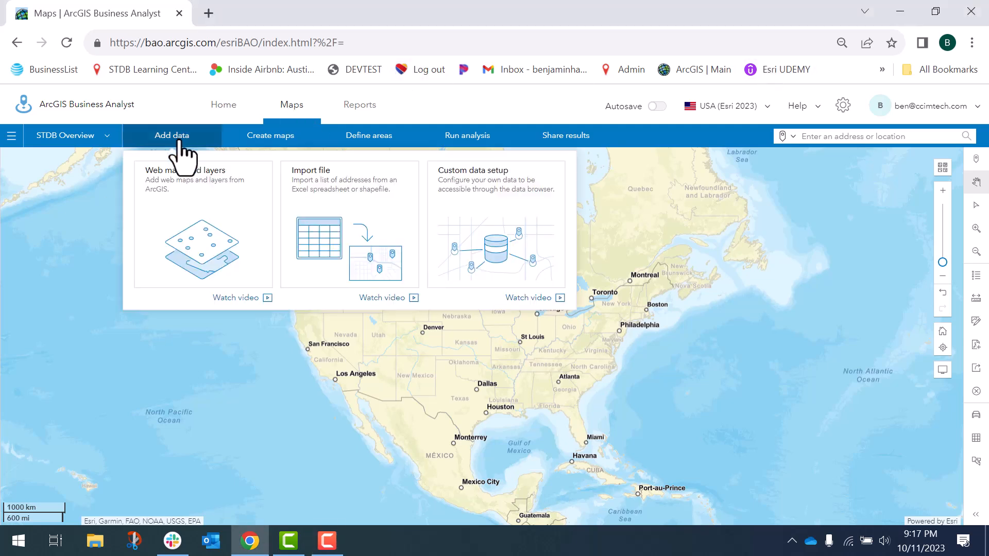
left_click(342, 183)
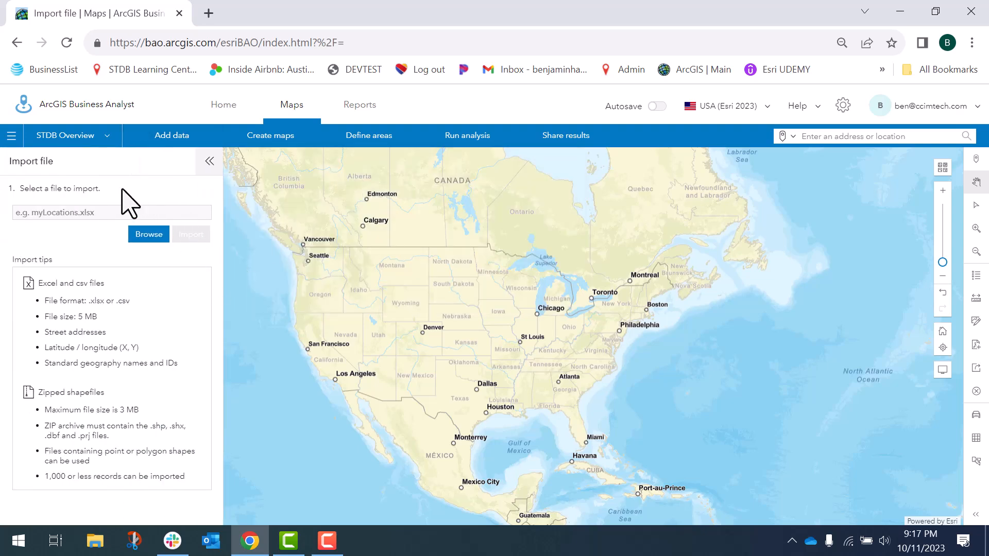
key("F10")
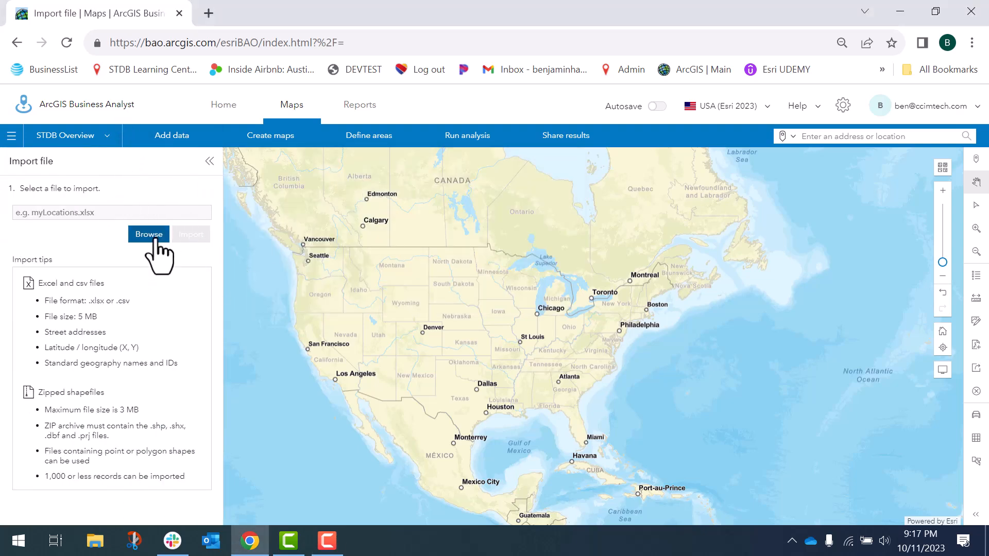
left_click(152, 236)
left_click_drag(481, 112, 490, 196)
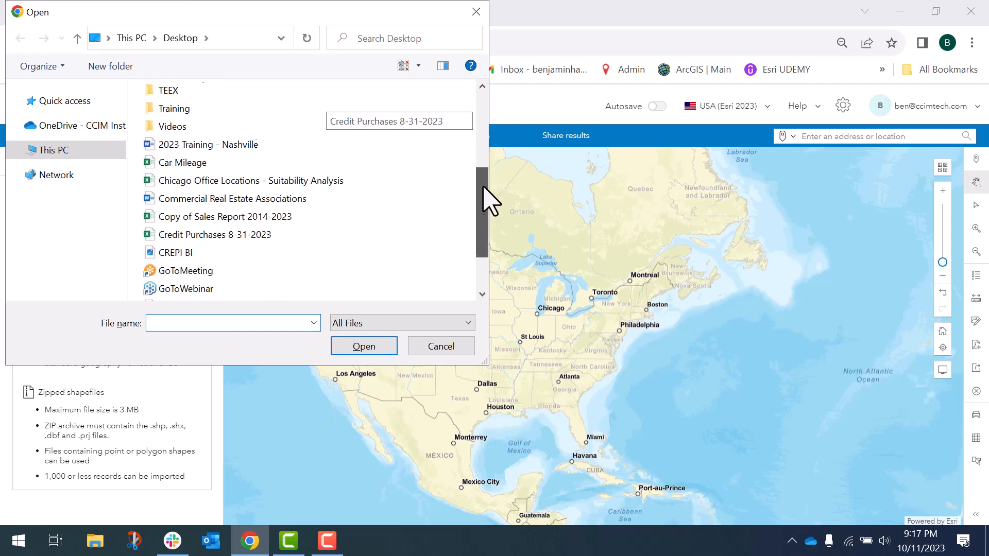
double_click(210, 186)
left_click(195, 240)
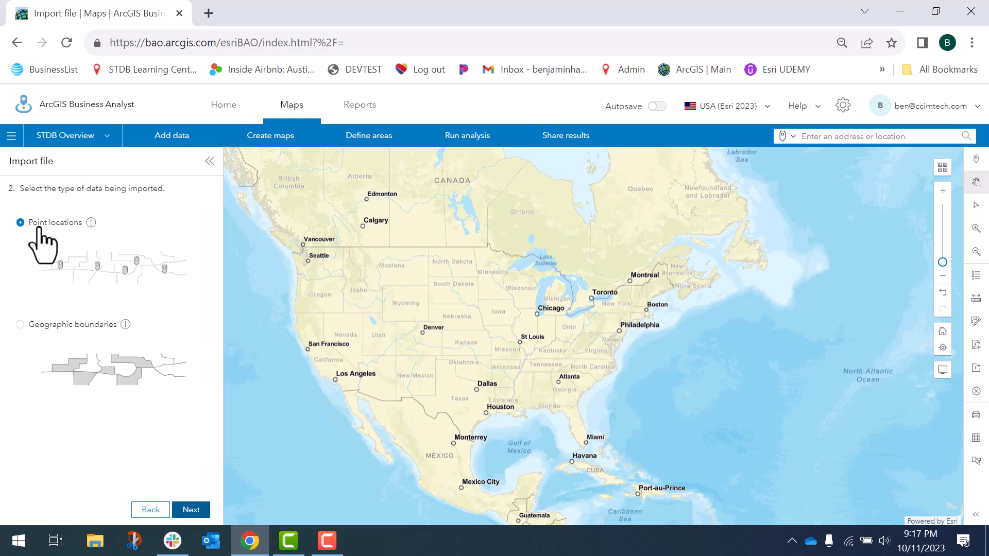
Import the data as point locations, accept the matched address, city and state columns, and keep the default clustered single-symbol style
left_click(195, 511)
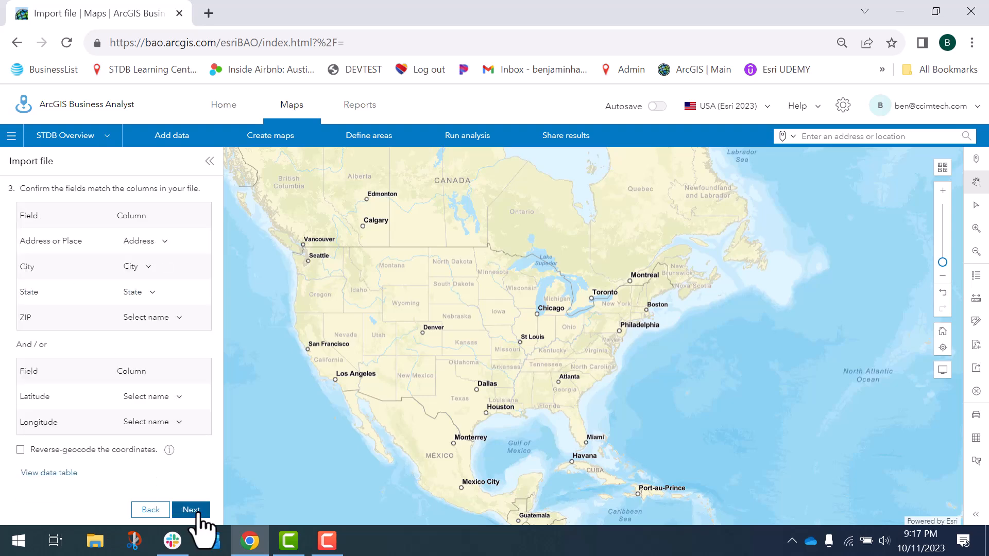
left_click(198, 512)
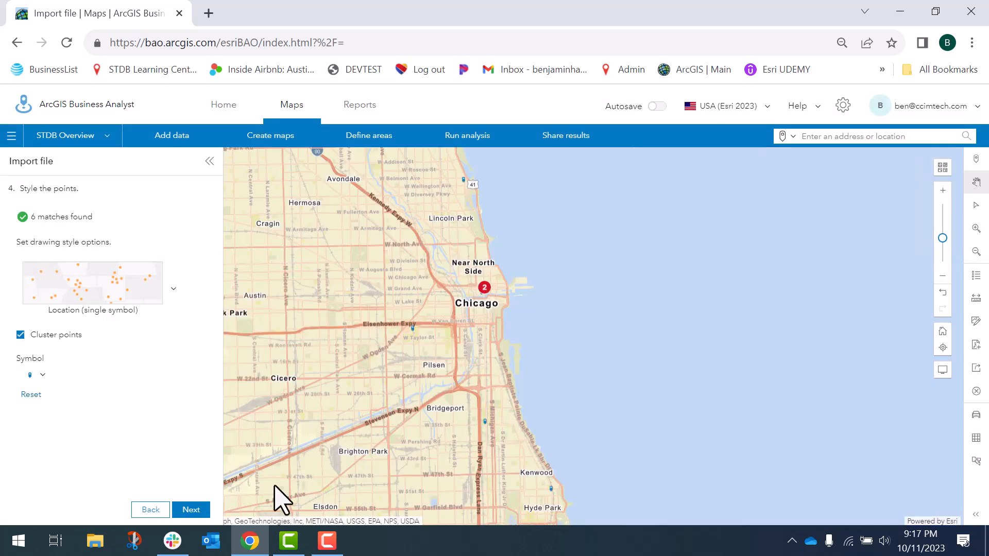
left_click(187, 512)
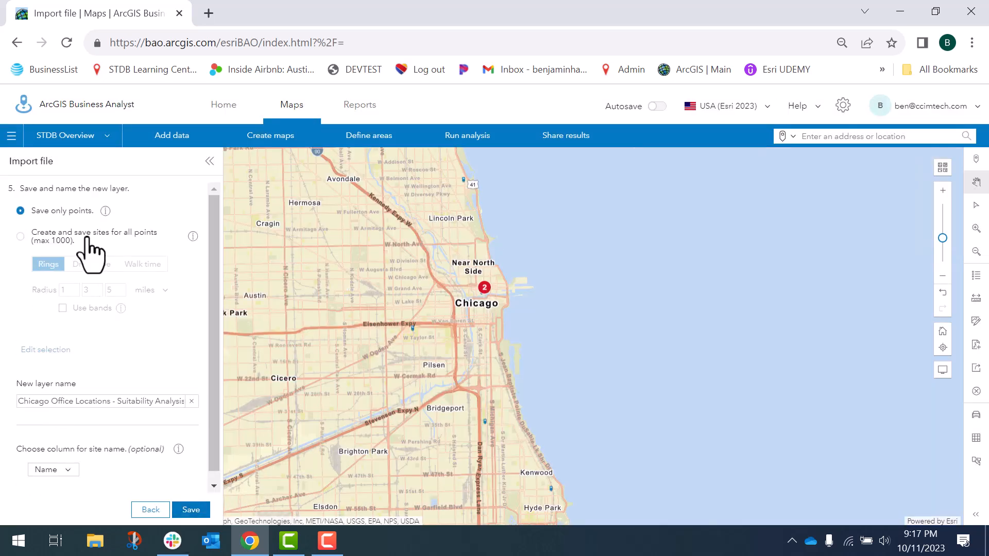
Create sites for all points with a single 5-minute drive time and save them as a new layer
left_click(20, 236)
left_click(87, 265)
key("BackSpace")
key("BackSpace")
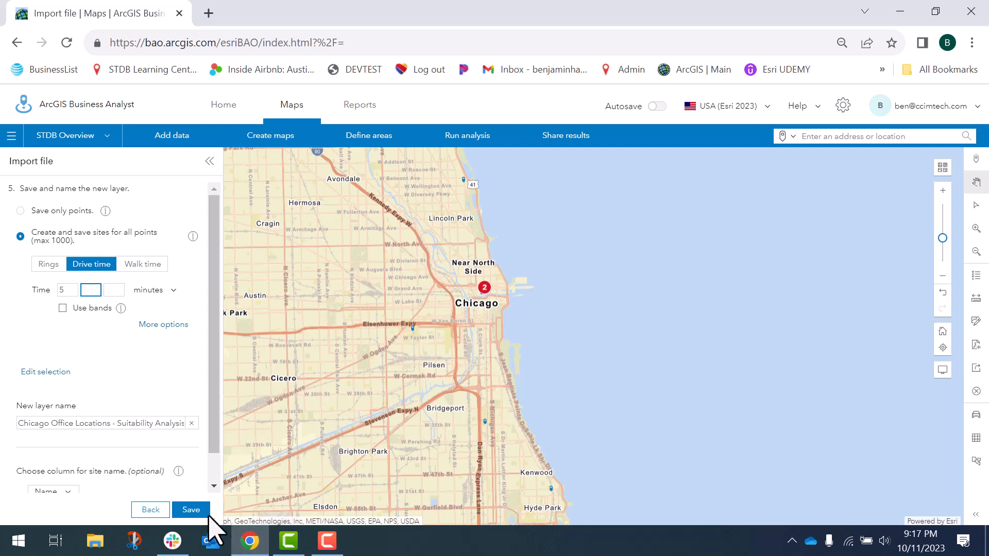
left_click(192, 512)
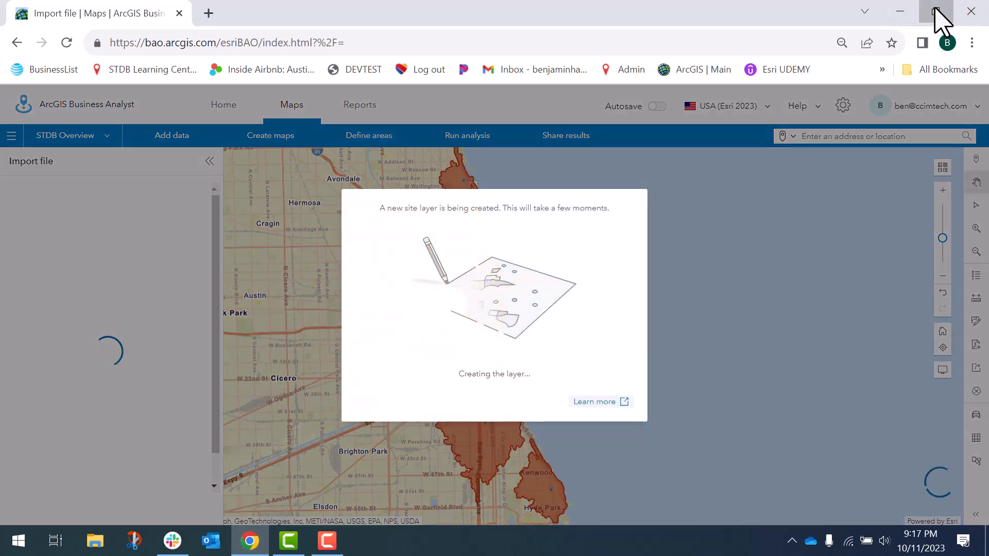
Open the Chicago office locations spreadsheet in Excel, review its address, occupancy rate and asking rent columns, and return to the browser map
left_click(935, 11)
left_click(366, 30)
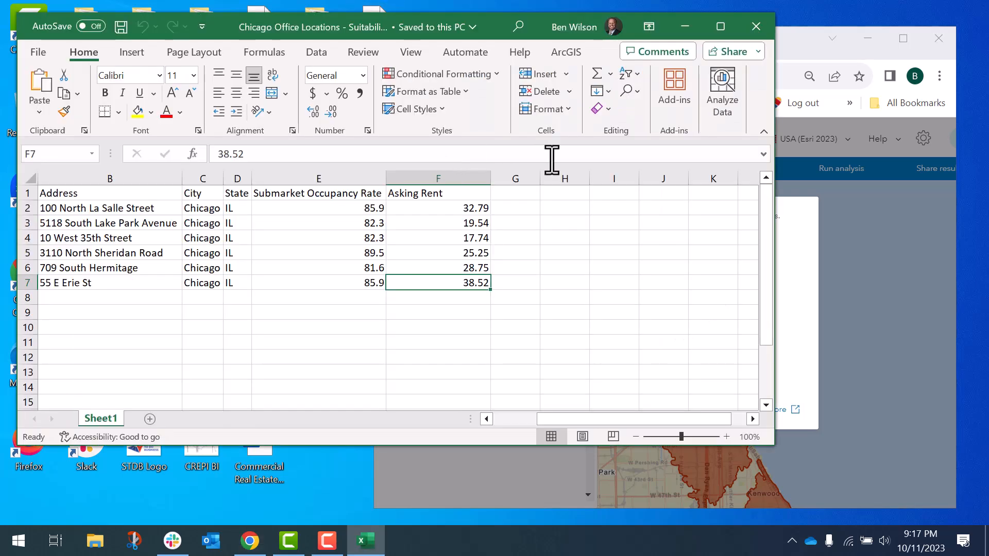
left_click(721, 31)
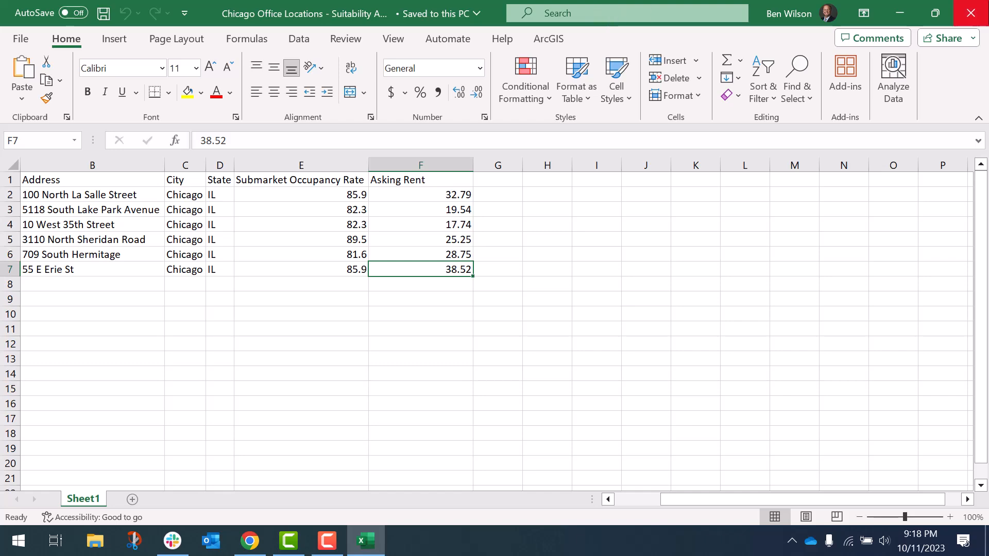
left_click(973, 10)
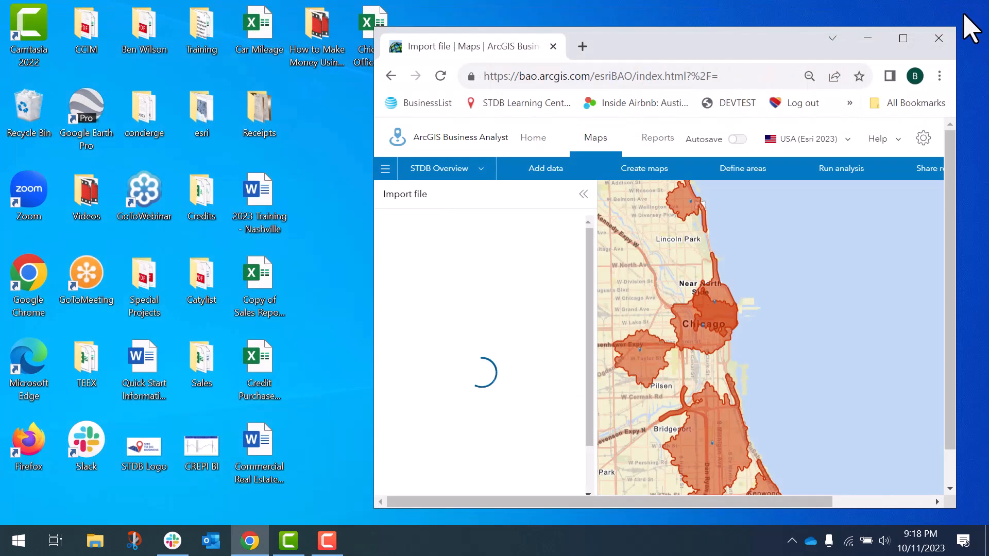
left_click(904, 39)
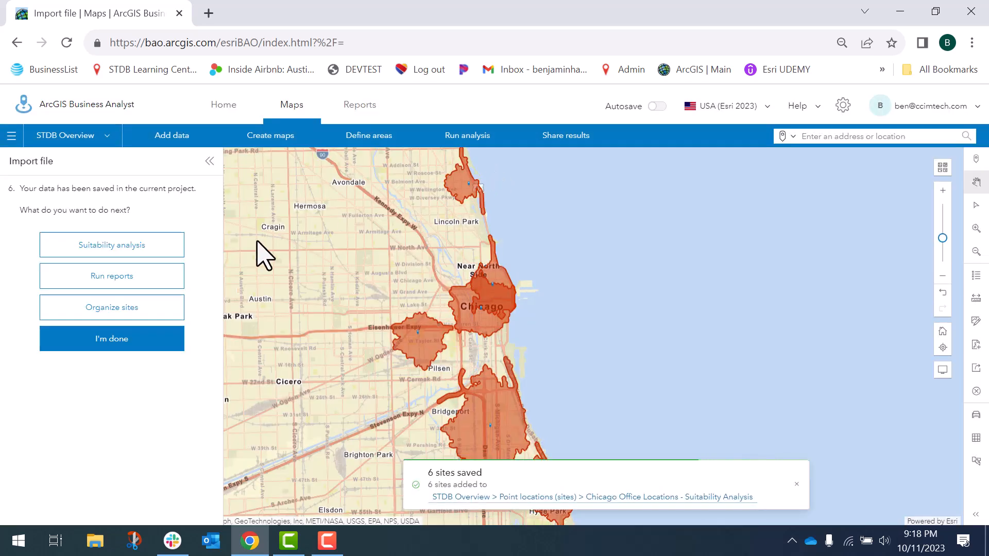
Start a suitability analysis on the saved layer with all six sites selected
left_click(115, 245)
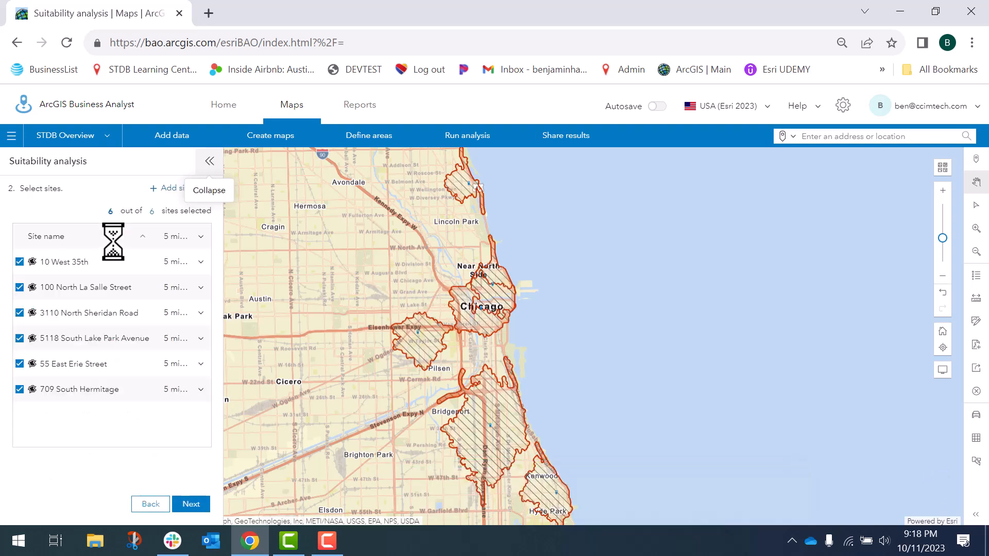
left_click(191, 505)
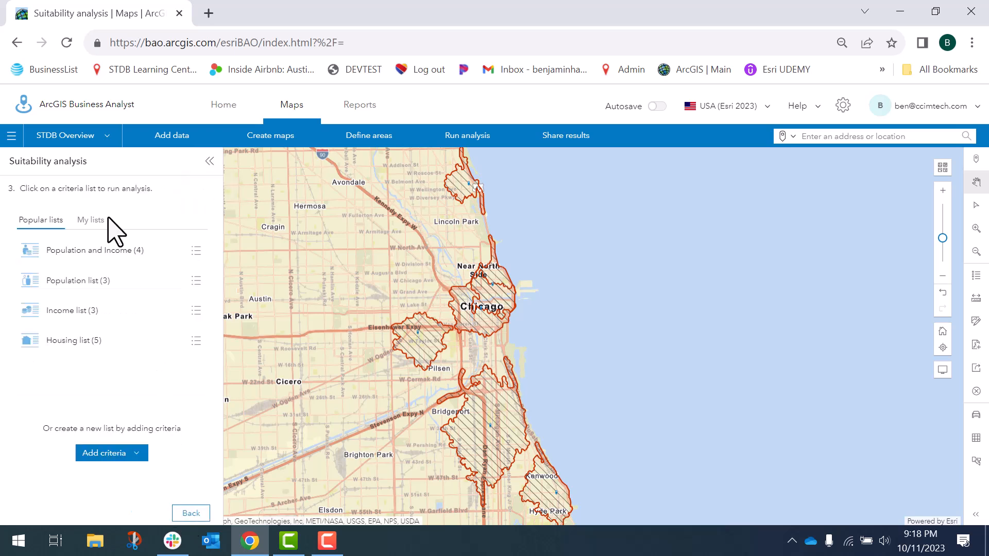
Look through the standard data categories in the data browser without adding any variables
mouse_move(545, 490)
left_click(113, 453)
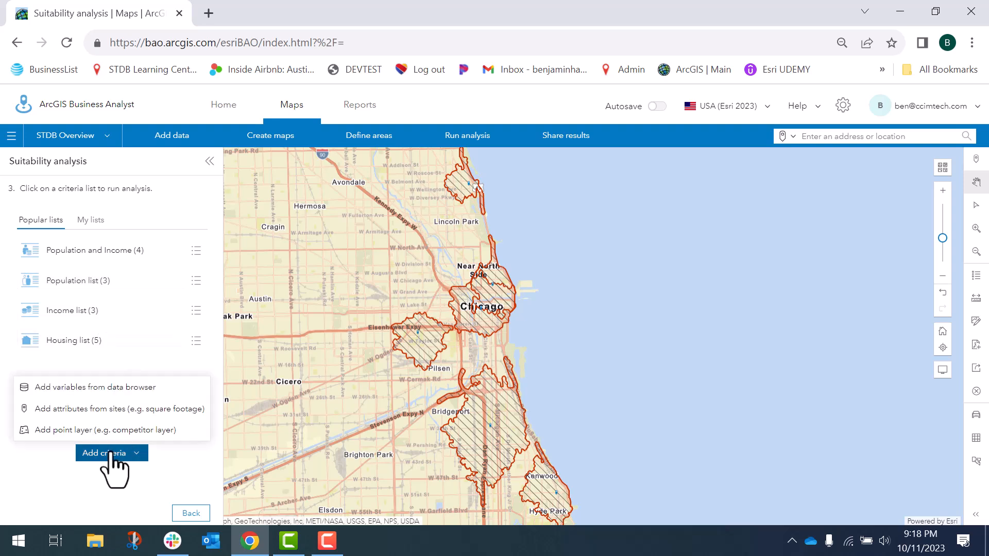
left_click(114, 391)
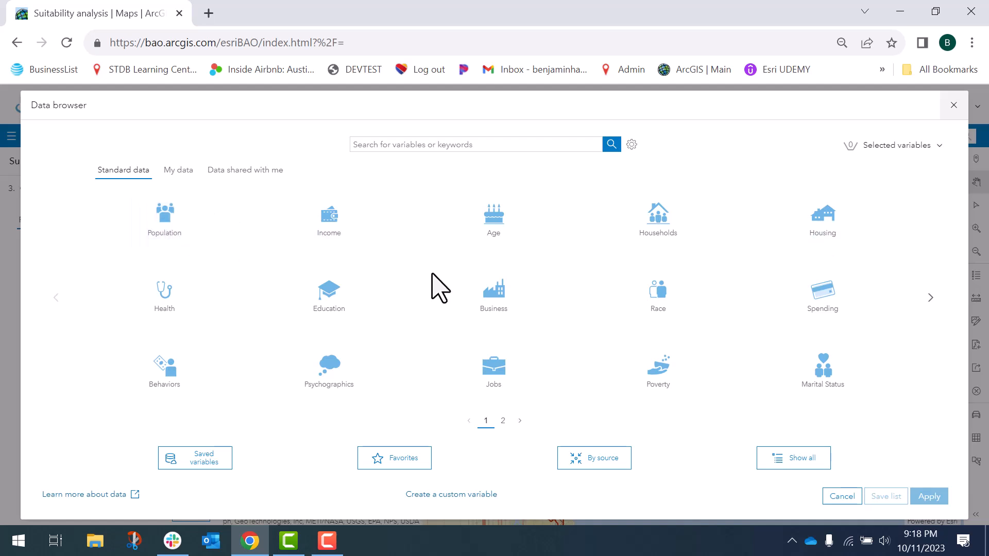
left_click(933, 301)
left_click(953, 105)
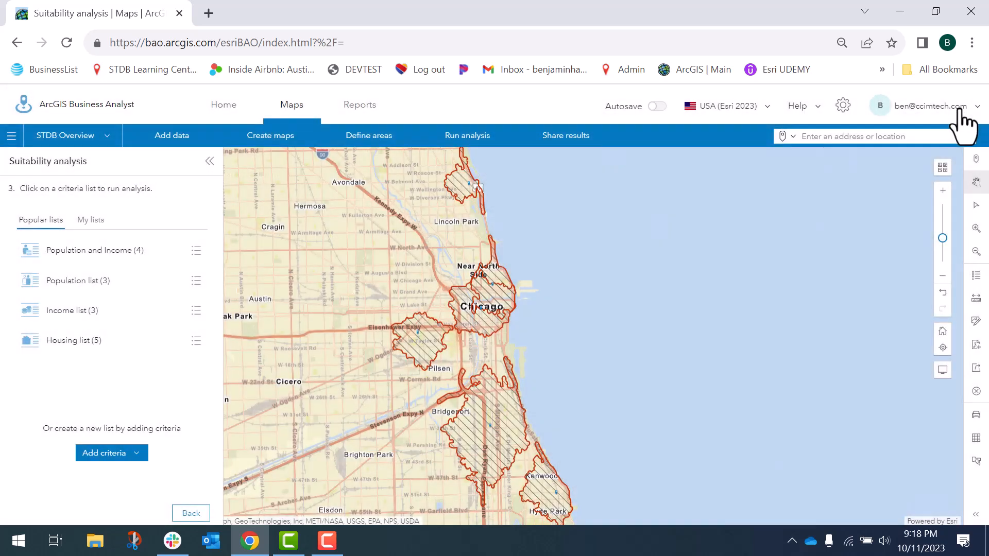
Add the site attributes Submarket Occupancy Rate and Asking Rent as suitability criteria
left_click(107, 455)
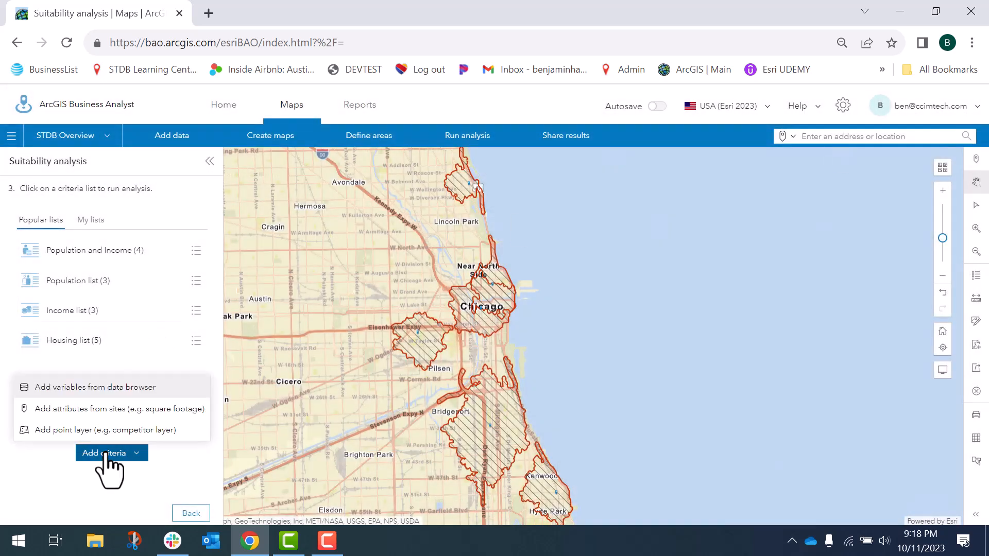
left_click(78, 410)
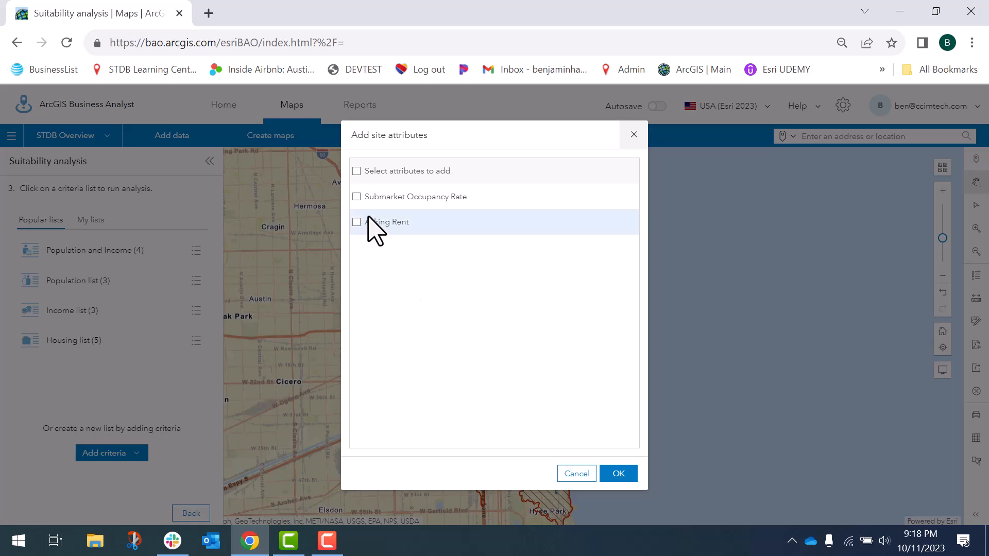
left_click(357, 198)
left_click(356, 222)
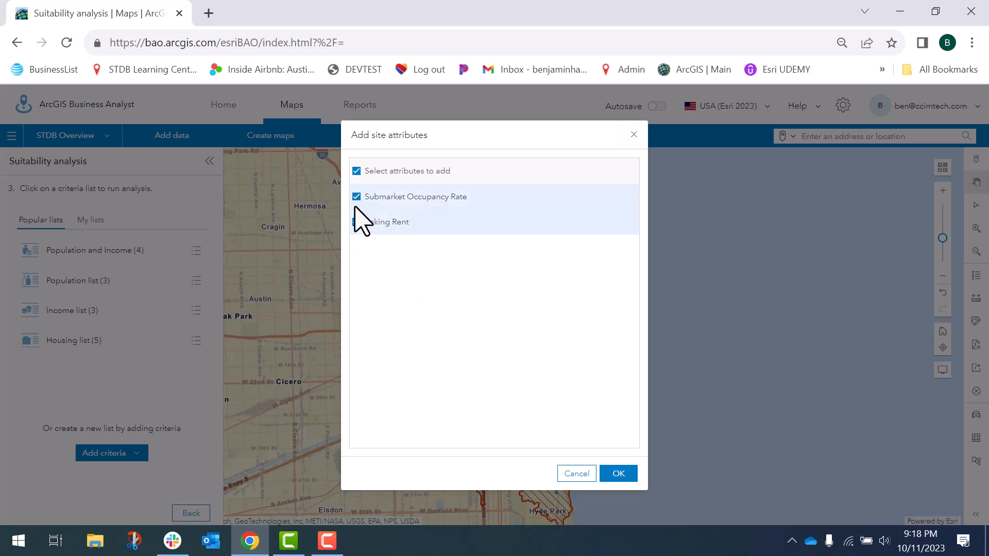
left_click(620, 473)
Expand the additional options of the Submarket Occupancy Rate and Asking Rent criteria to show their influence and threshold settings
left_click_drag(614, 334, 653, 287)
left_click(950, 276)
left_click_drag(459, 375, 419, 271)
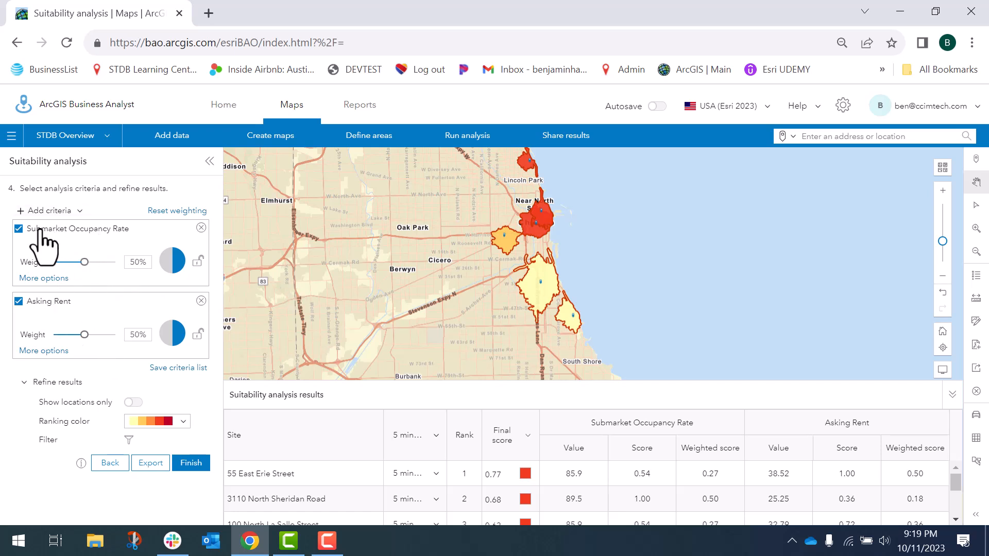
left_click(51, 278)
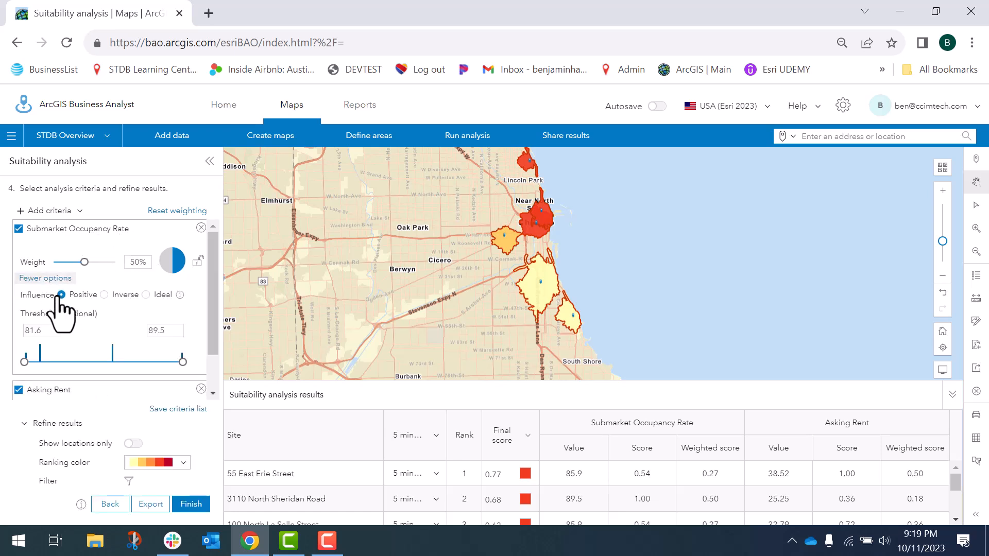
left_click_drag(209, 322, 216, 381)
left_click(44, 392)
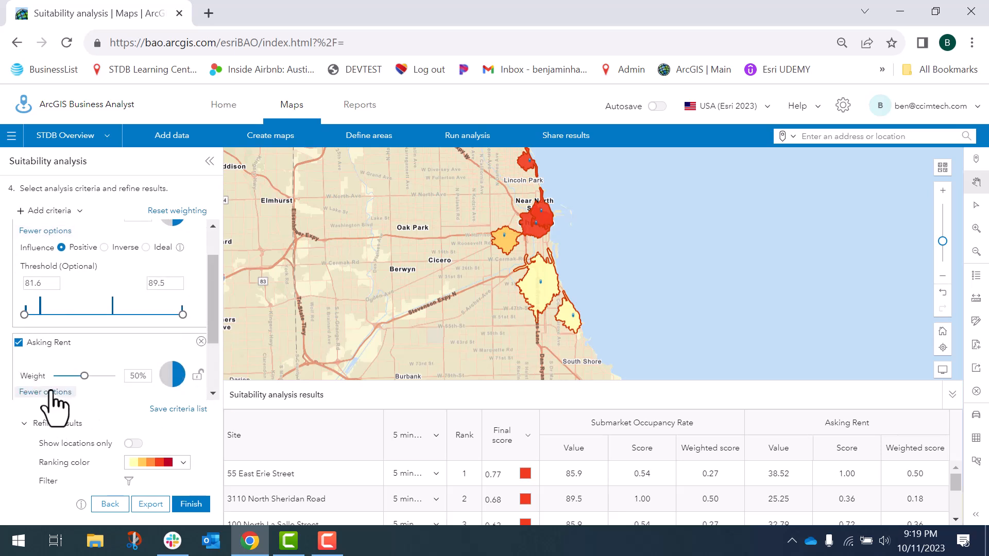
left_click_drag(217, 311, 219, 365)
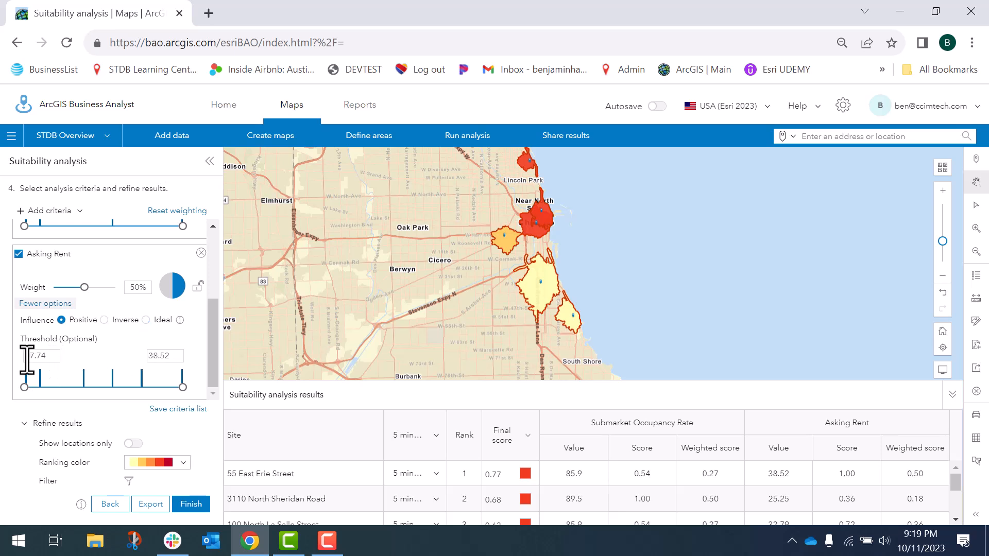
Try the Inverse influence for Submarket Occupancy Rate and return it to Positive
left_click_drag(213, 361, 213, 297)
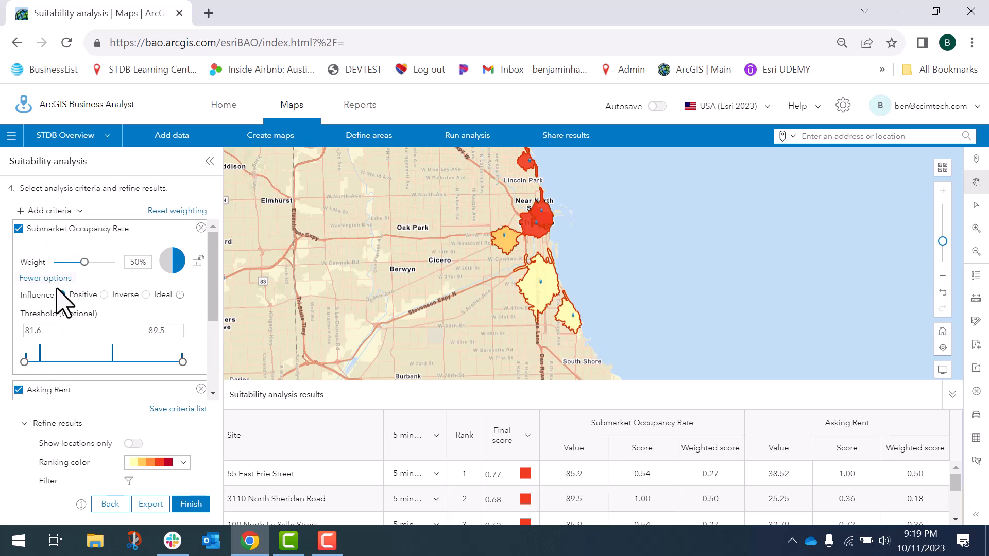
left_click(104, 294)
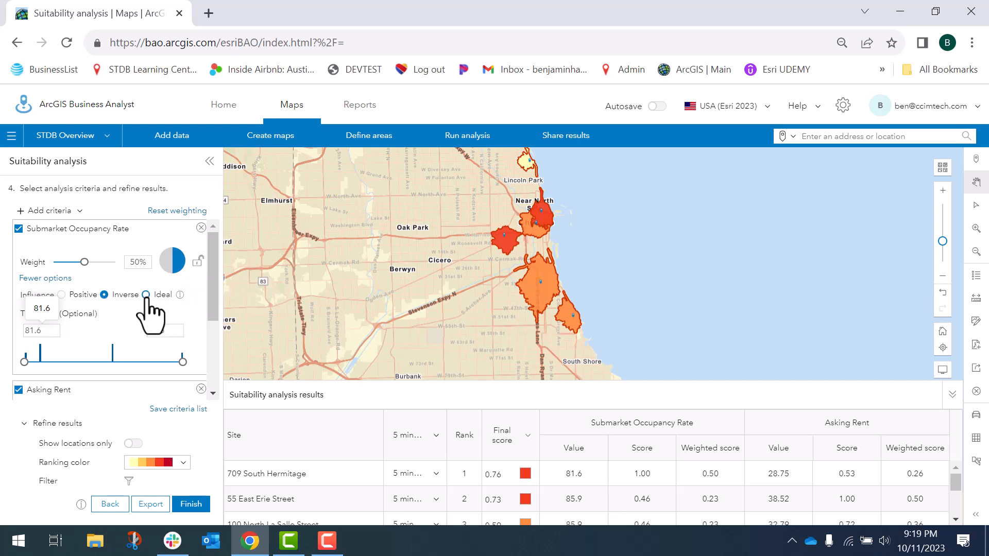
left_click(62, 295)
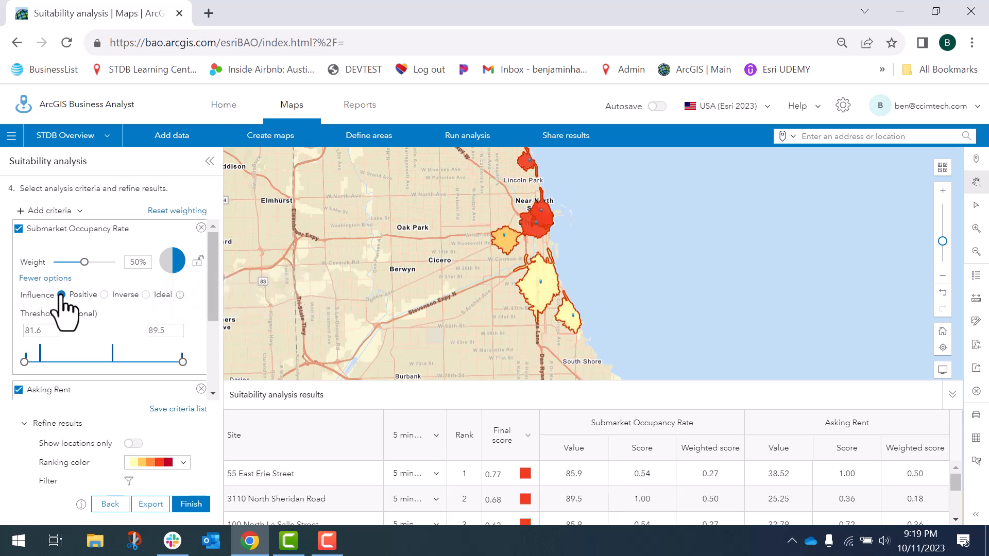
Set the Asking Rent influence to Ideal with an ideal value of about 24.7
left_click_drag(216, 275, 216, 342)
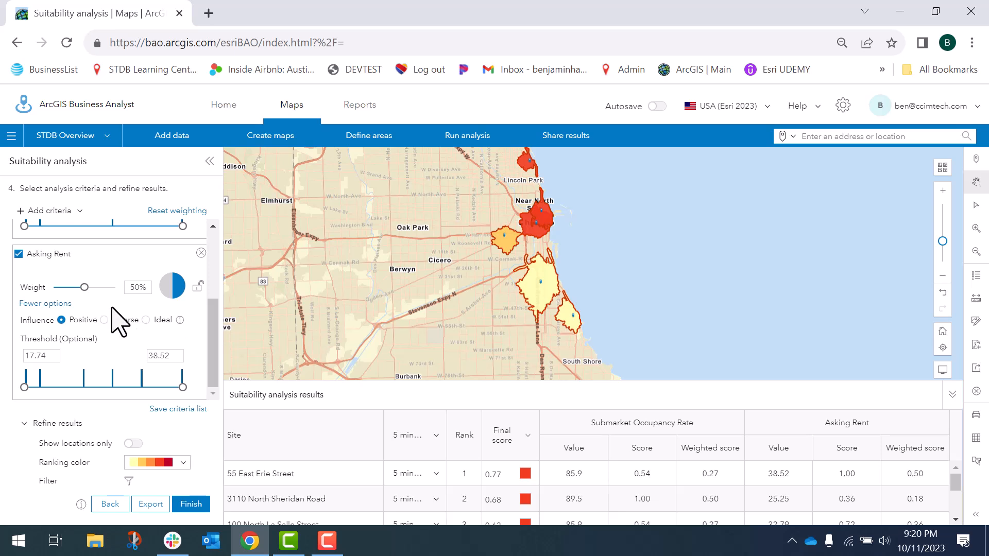
left_click(146, 320)
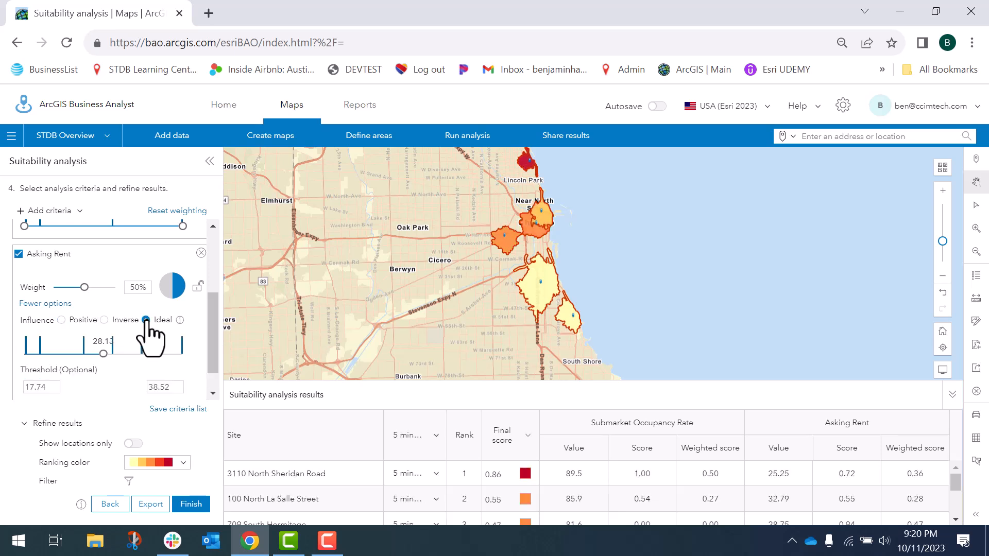
left_click_drag(103, 354, 77, 365)
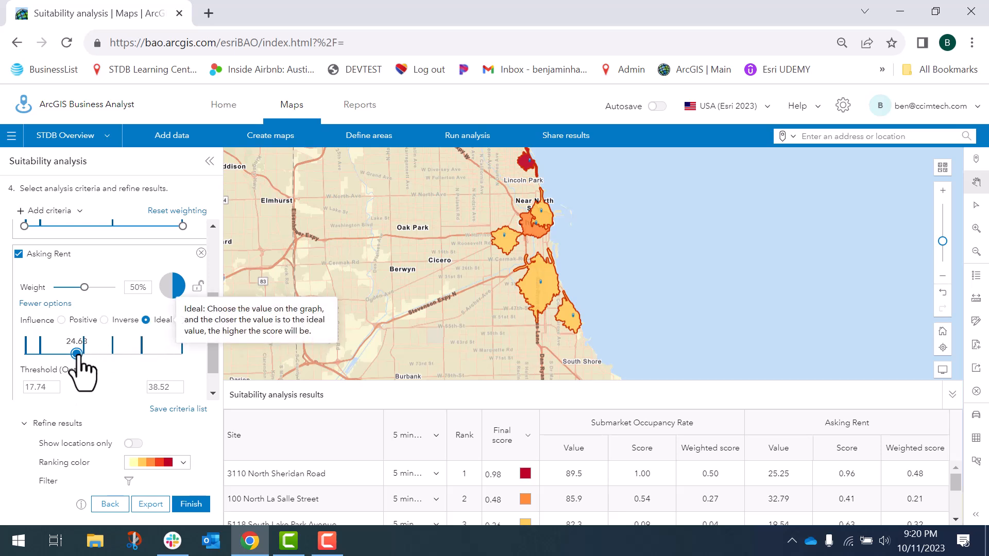
left_click_drag(76, 354, 79, 355)
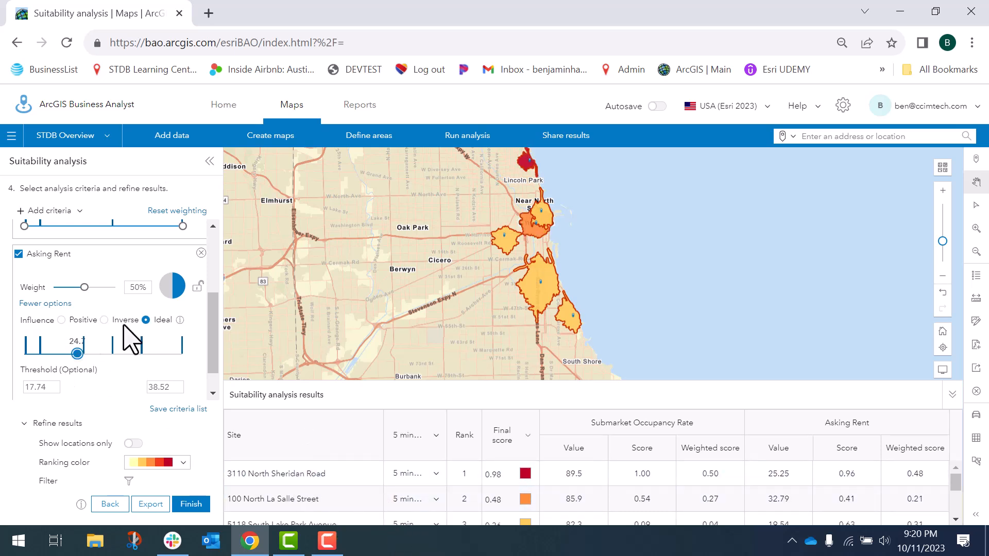
scroll(216, 330, "down", 1)
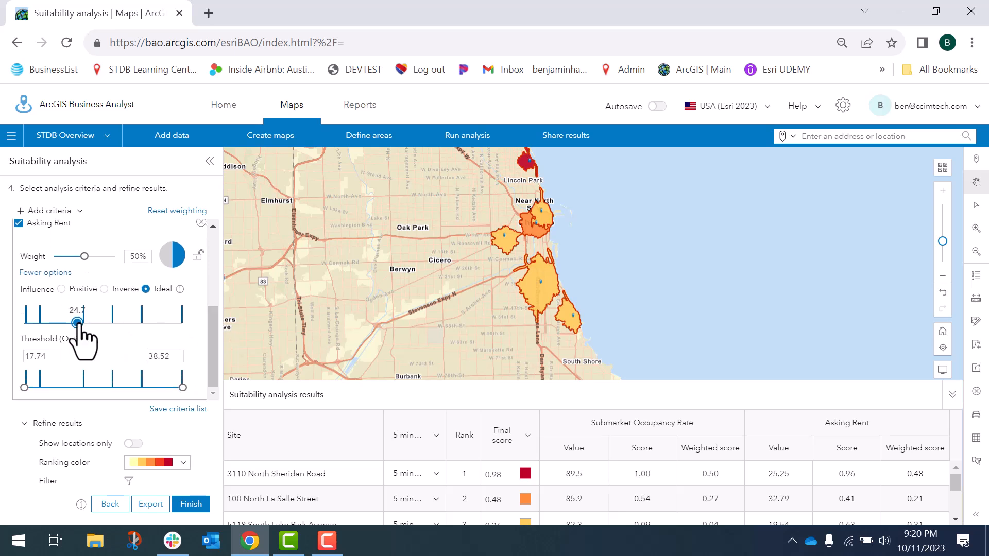
left_click_drag(214, 361, 234, 221)
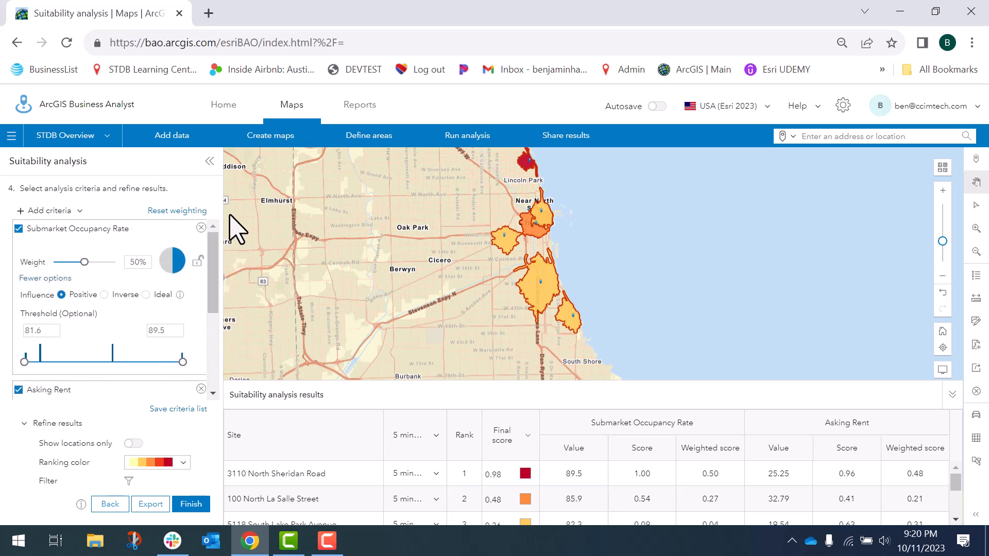
Exclude Submarket Occupancy Rate from the suitability ranking and set the Asking Rent influence to Positive
left_click(19, 228)
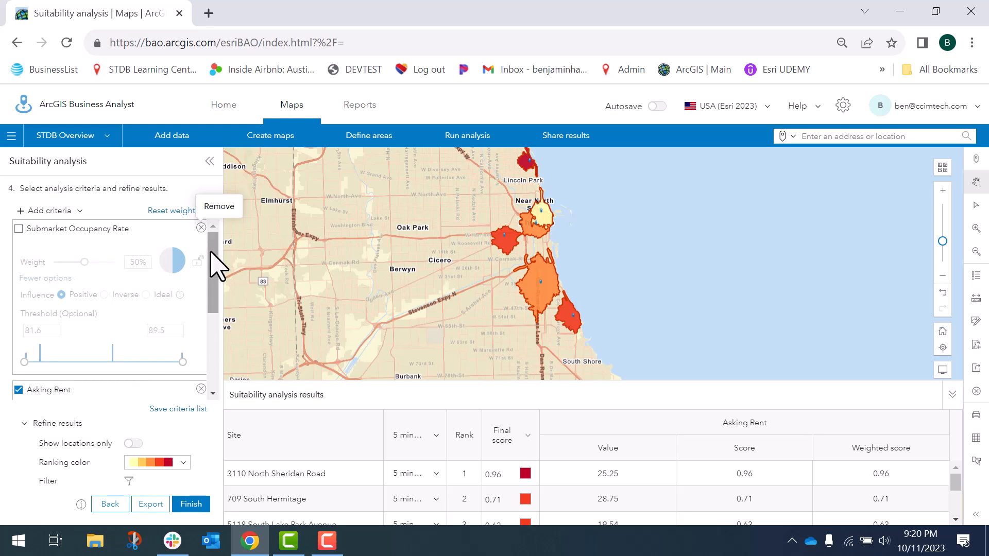
left_click_drag(211, 252, 216, 331)
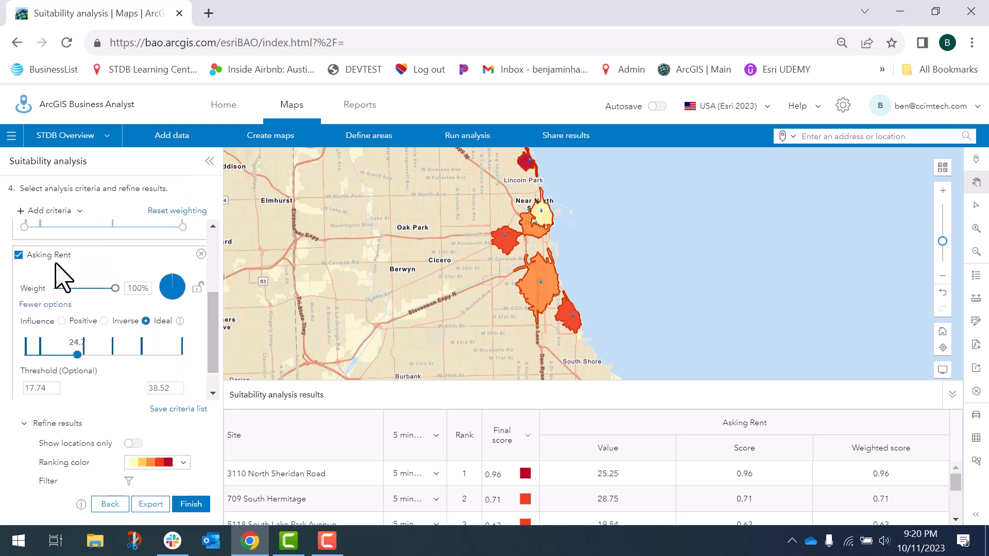
left_click(62, 321)
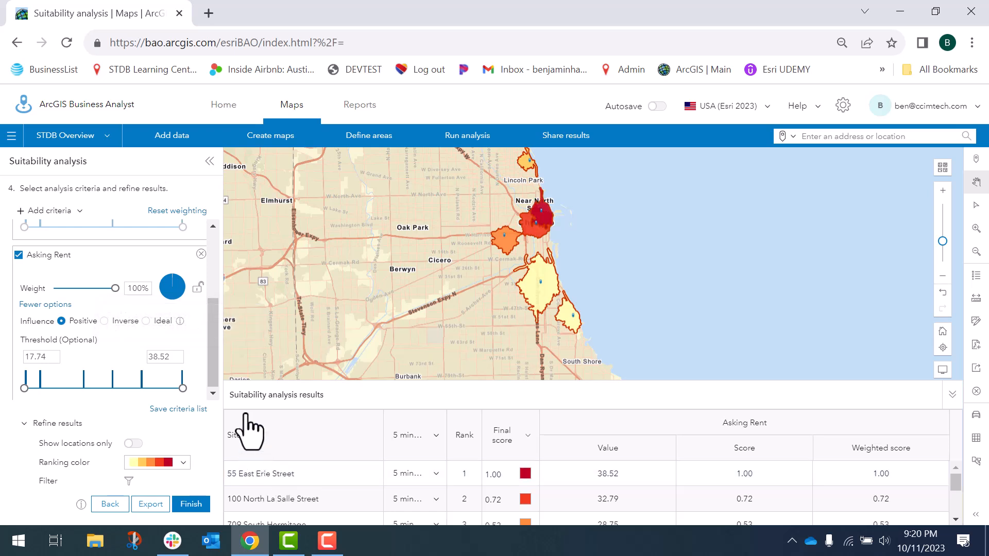
Remove the Asking Rent criterion and rerun the analysis with only the site attribute Submarket Occupancy Rate as criterion
scroll(215, 379, "up", 1)
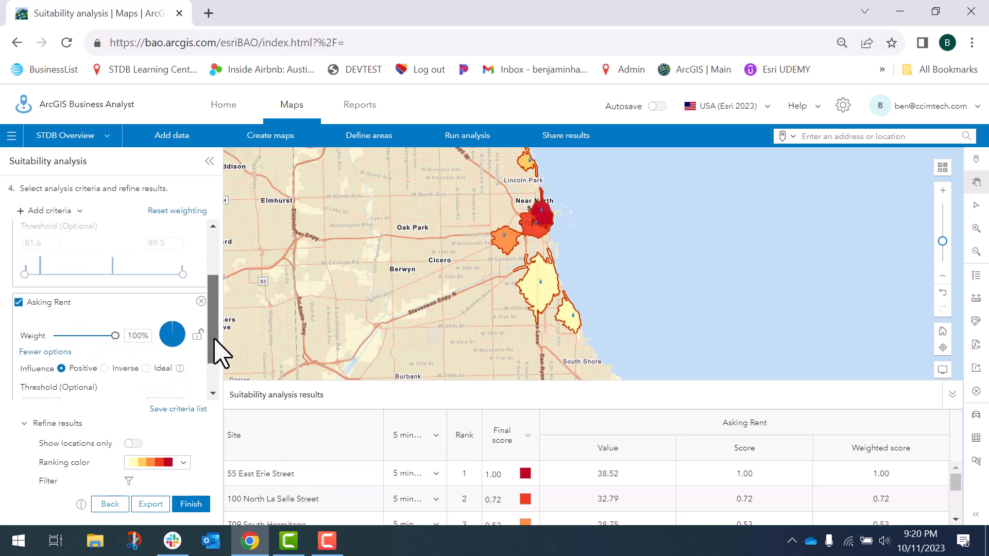
left_click(200, 310)
left_click(105, 453)
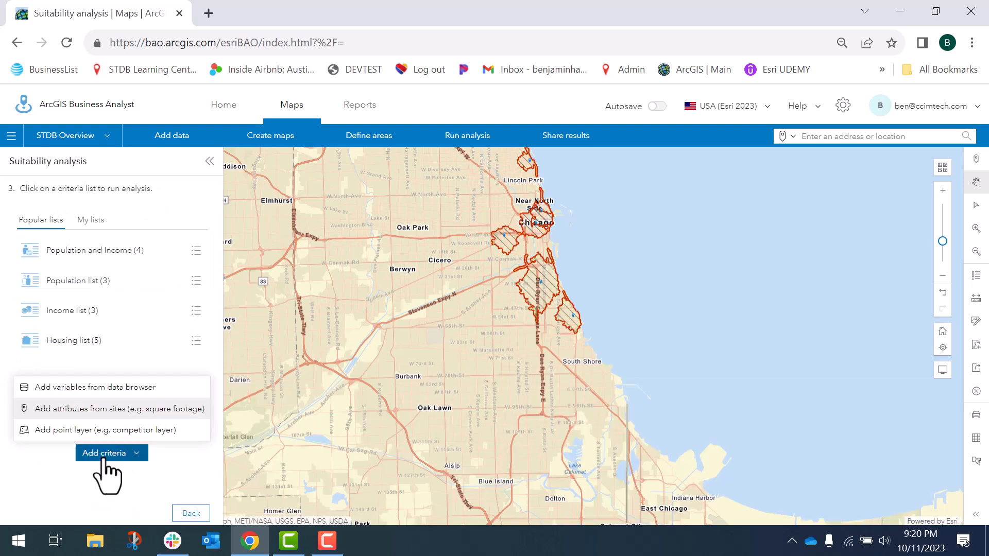
left_click(118, 409)
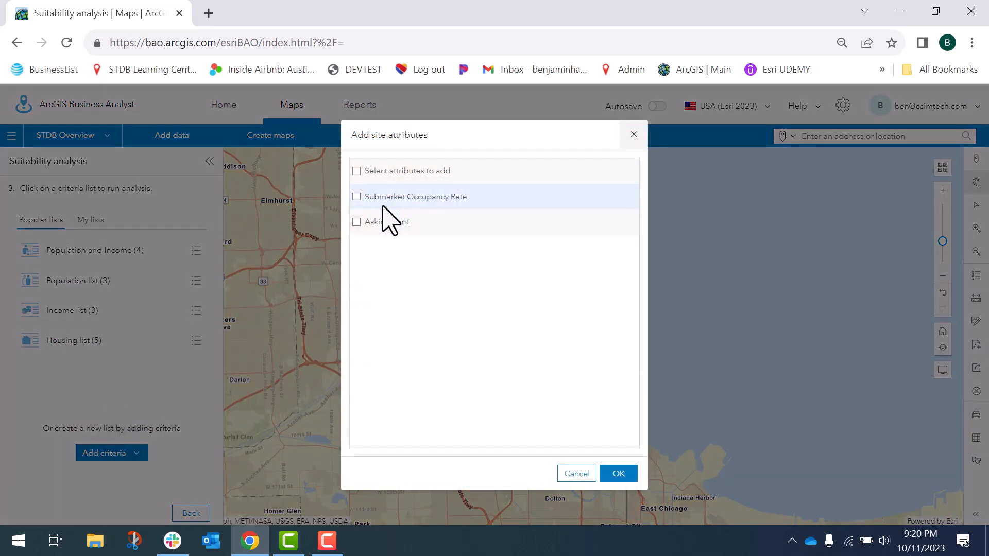
left_click(356, 197)
left_click(618, 473)
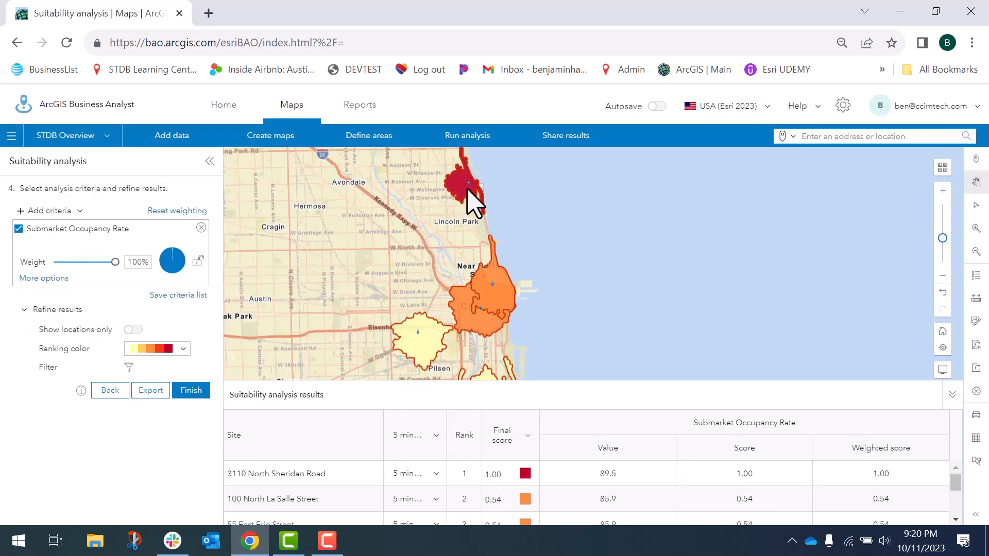
mouse_move(463, 189)
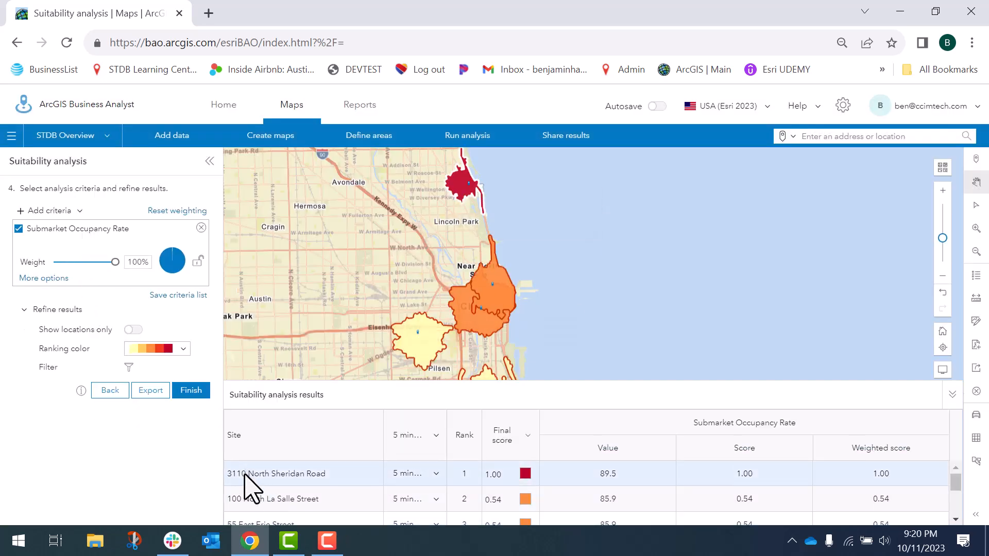